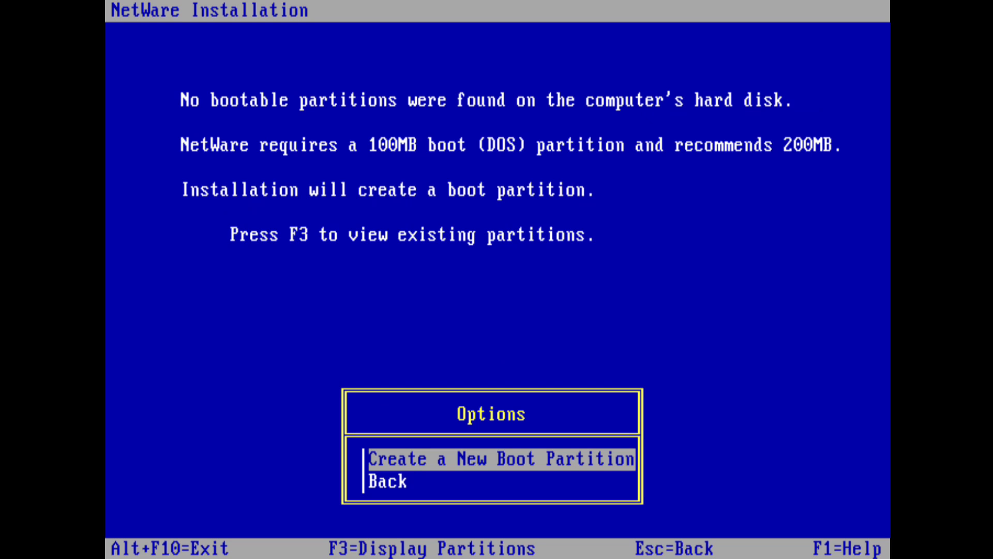
Create a new boot partition on the first hard disk, accepting the data removal, and reboot the computer
key(Return)
key(Down)
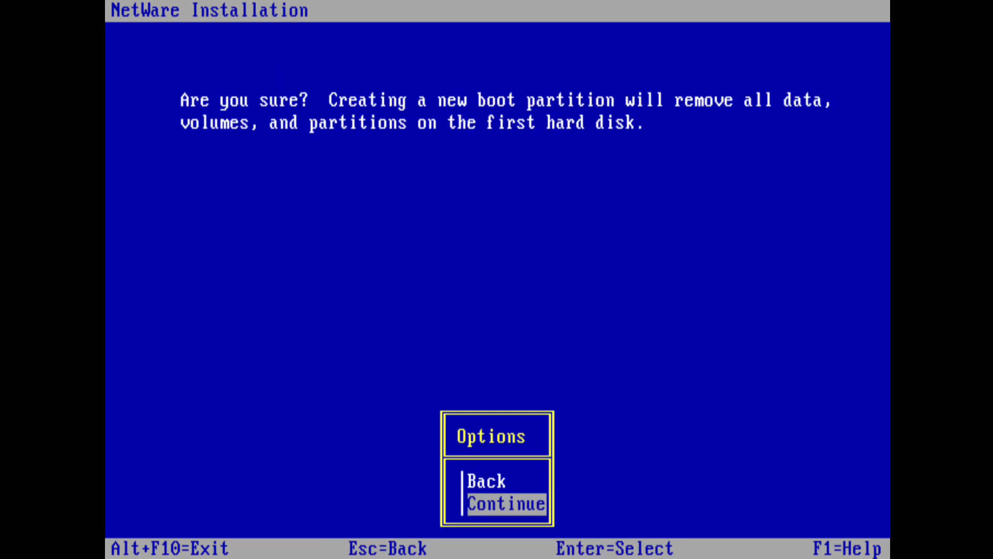
key(Return)
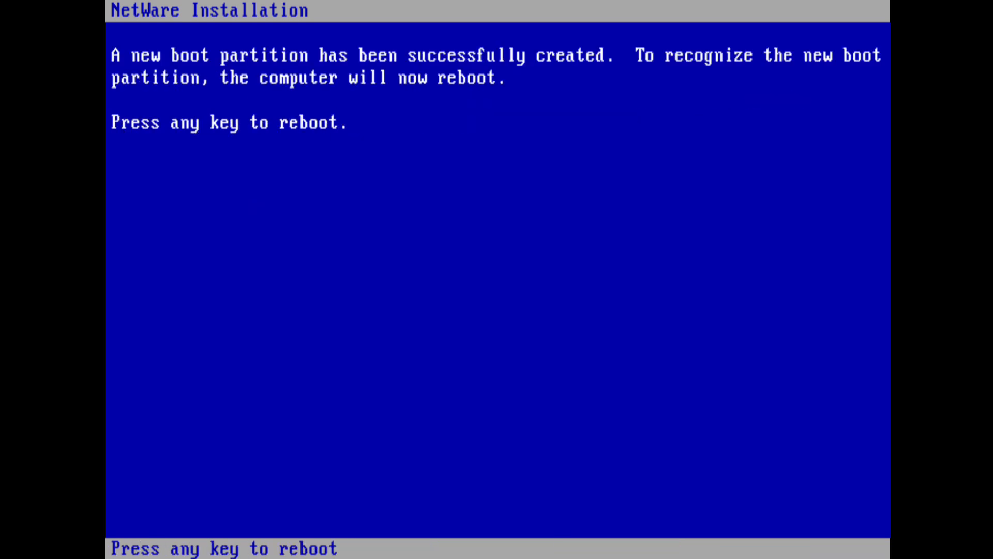
key(Return)
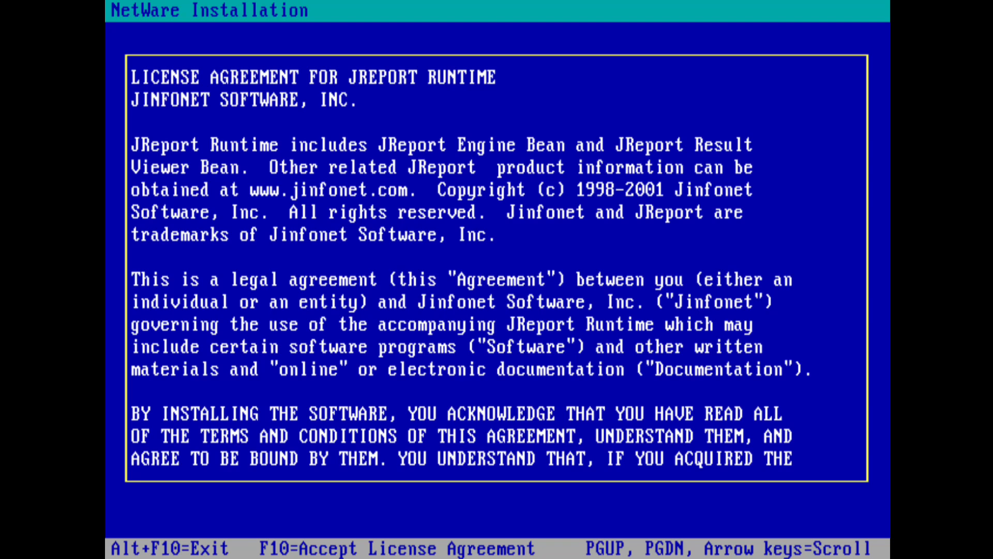
Accept the JReport license agreement and continue an express new-server install with the CNEAMD.LAN network driver
key(F10)
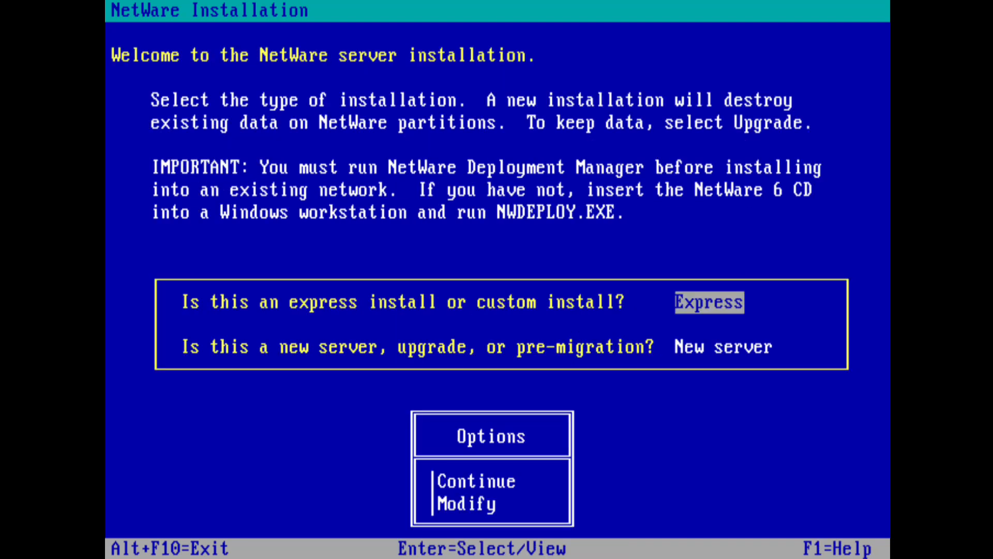
key(Tab)
key(Return)
key(Return)
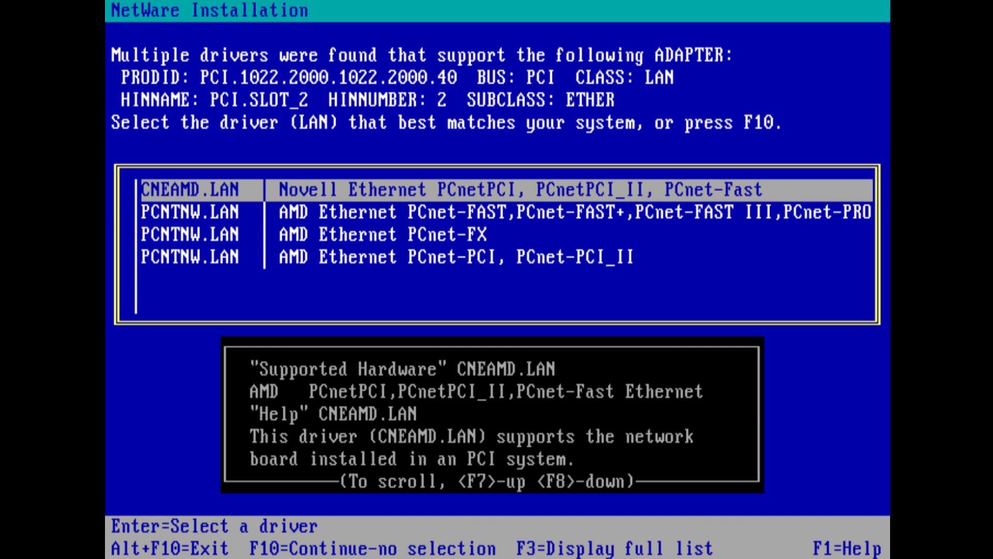
key(Return)
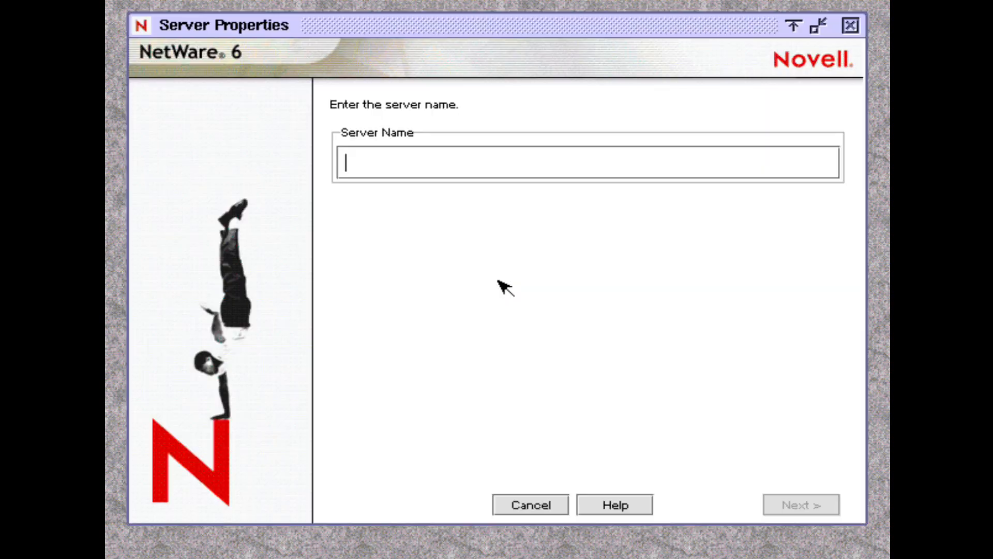
Name the server netware and accept A:\License\ as the location of the cryptography modules
text(netwate)
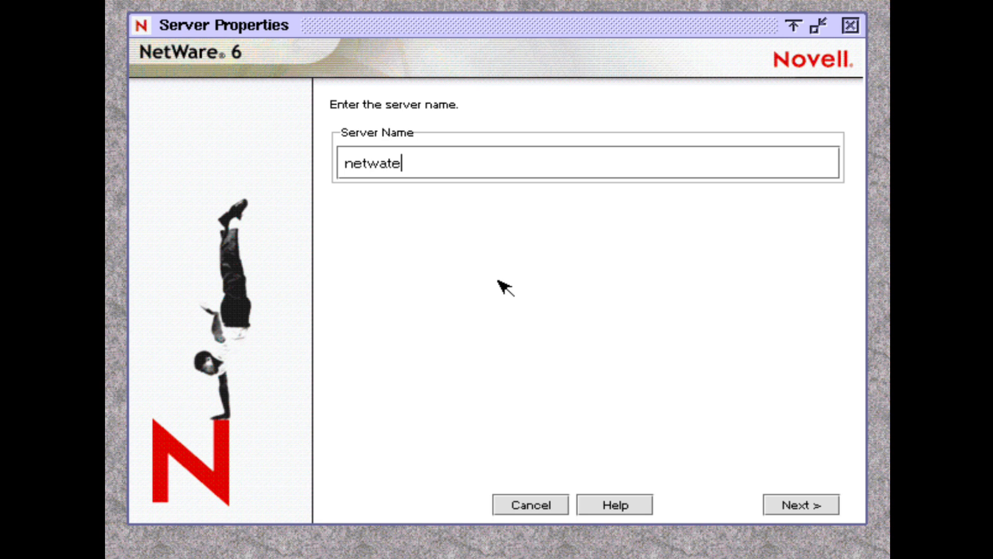
key(BackSpace)
key(BackSpace)
text(re)
key(Tab)
key(Tab)
key(Tab)
key(Return)
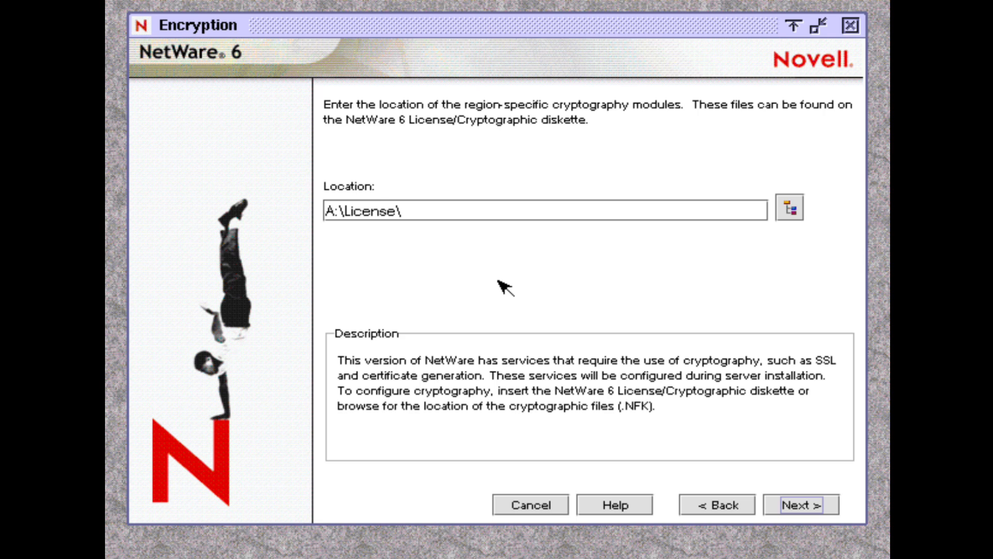
key(Return)
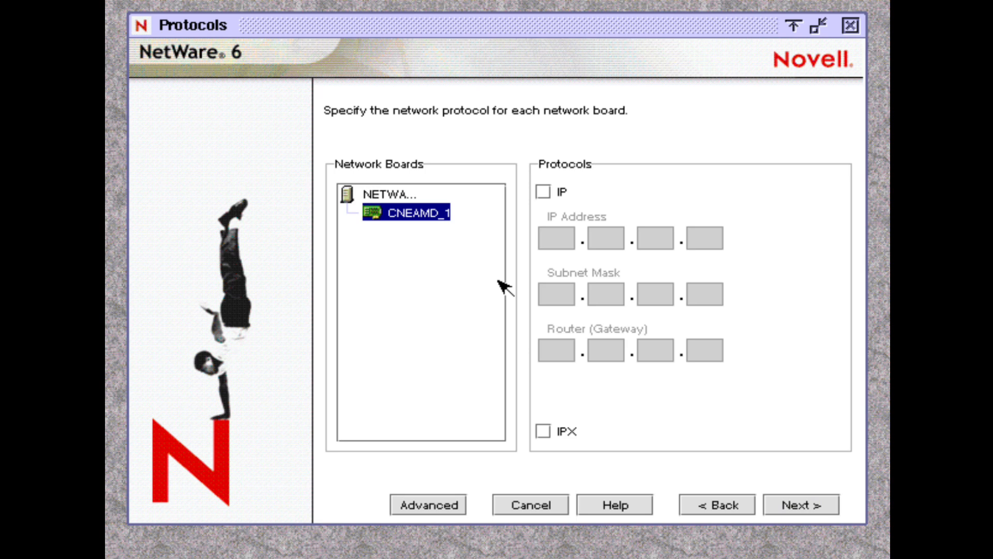
Enable the IP protocol for the CNEAMD_1 network board and set its IP address to 192.168.56.100
key(Tab)
key(Tab)
key(Tab)
key(Tab)
key(shift+Tab)
key(shift+Tab)
key(shift+Tab)
key(Tab)
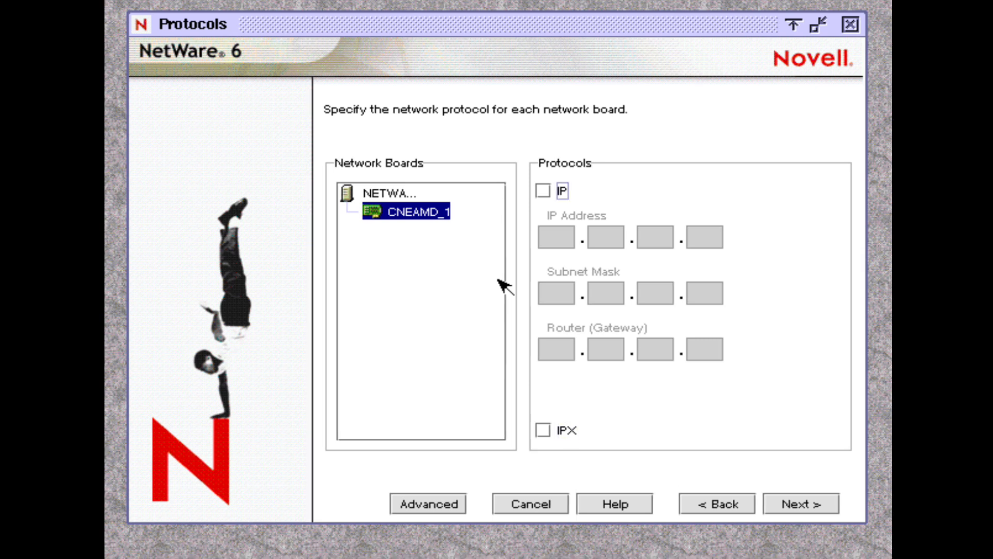
key(shift+Tab)
key(space)
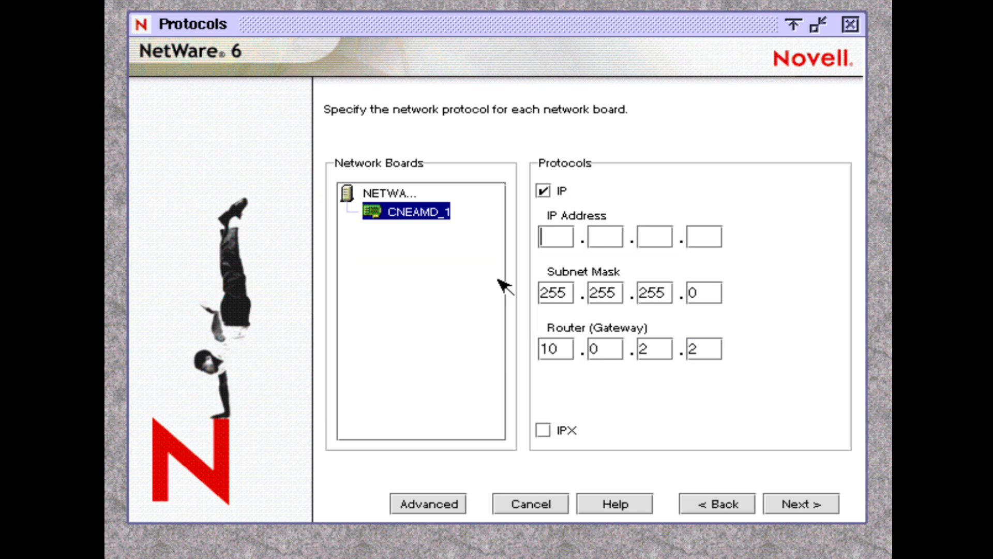
text(192.168.56.100)
Set the router gateway to 192.168.56.1 and proceed to the Domain Name Service settings
key(Tab)
key(Tab)
key(Tab)
key(Tab)
text(19216856)
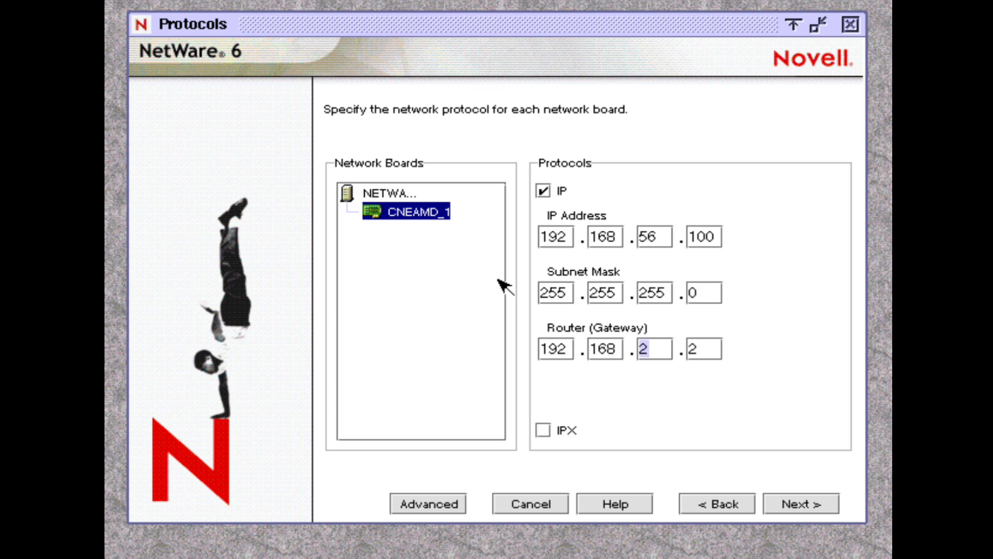
key(Tab)
text(1)
key(Tab)
key(Tab)
key(Tab)
key(Tab)
key(Tab)
key(Tab)
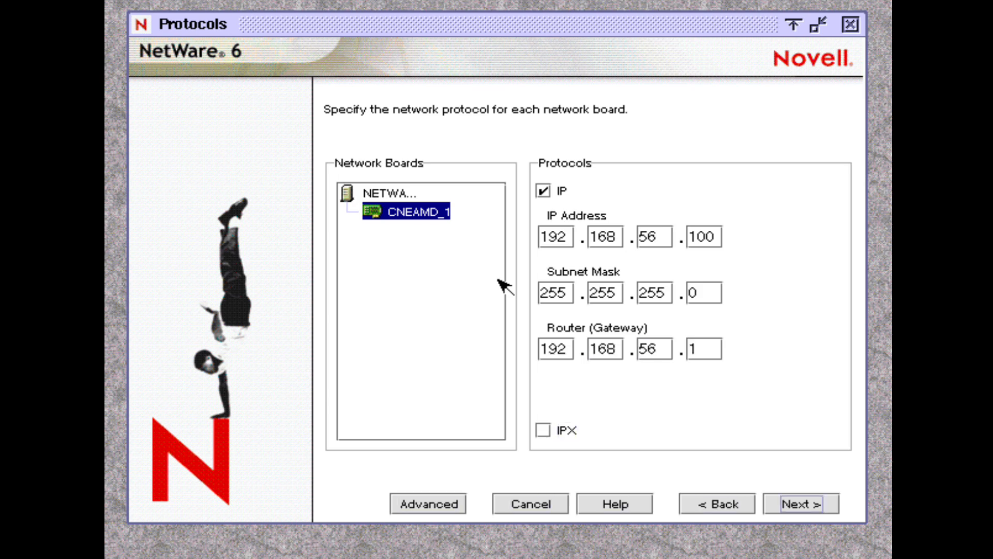
key(Return)
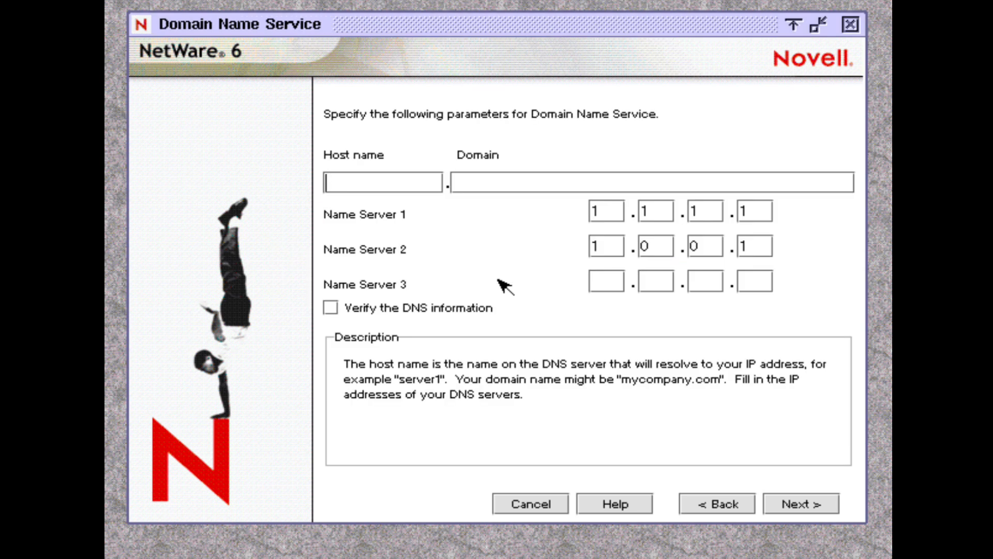
text(homelab)
key(Tab)
text(local)
key(shift+Tab)
Set the host name to netware and the domain to homelab, keeping the listed name servers
key(ctrl+a)
text(netware)
key(Tab)
key(ctrl+a)
text(homelab)
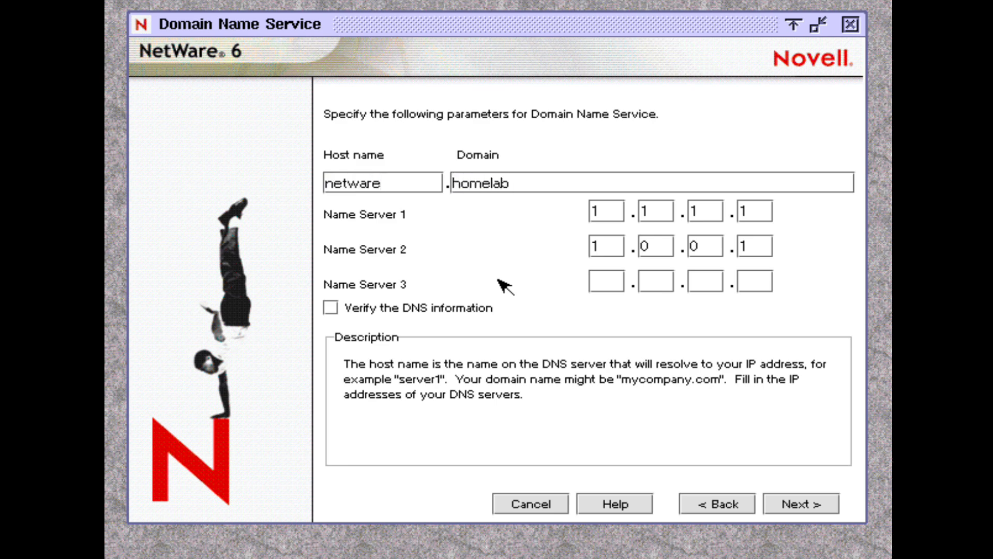
key(Tab)
key(Tab)
key(Tab)
key(Tab)
key(Return)
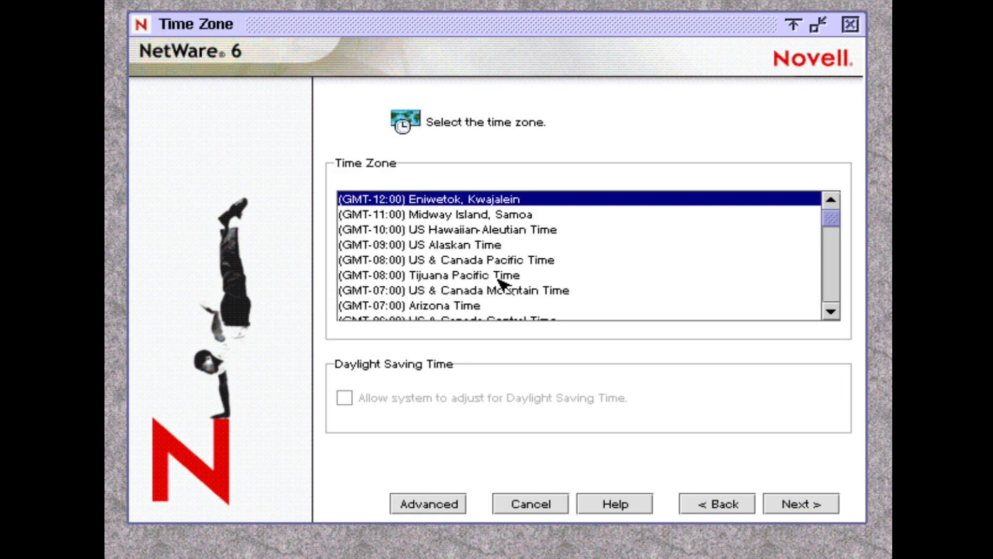
Select the (GMT-08:00) US & Canada Pacific Time zone with daylight saving adjustment allowed
key(Down)
key(Down)
key(Down)
key(Down)
key(Tab)
key(Tab)
key(Tab)
key(Tab)
key(Tab)
key(Tab)
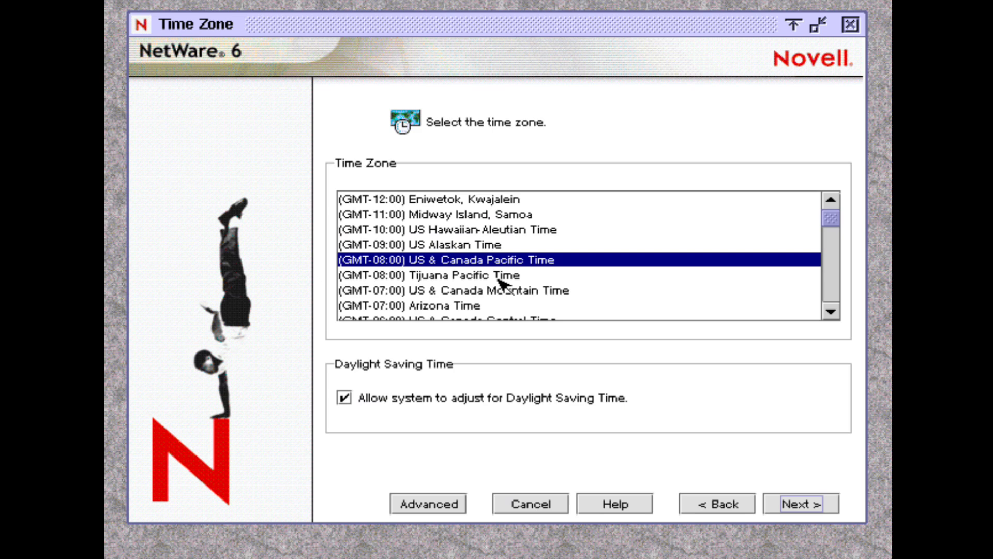
key(Return)
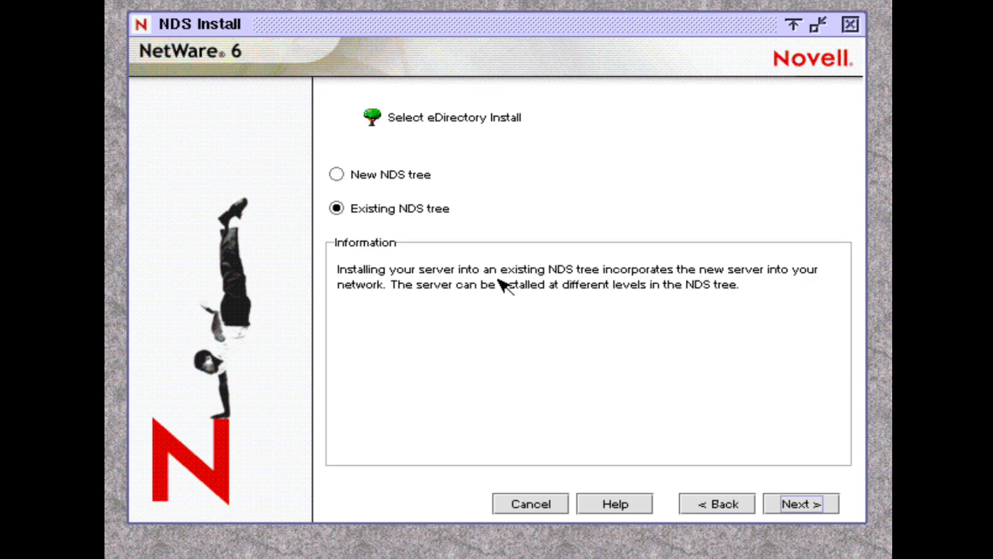
Choose to install eDirectory into a new NDS tree
key(Tab)
key(Tab)
key(Up)
key(Tab)
key(Return)
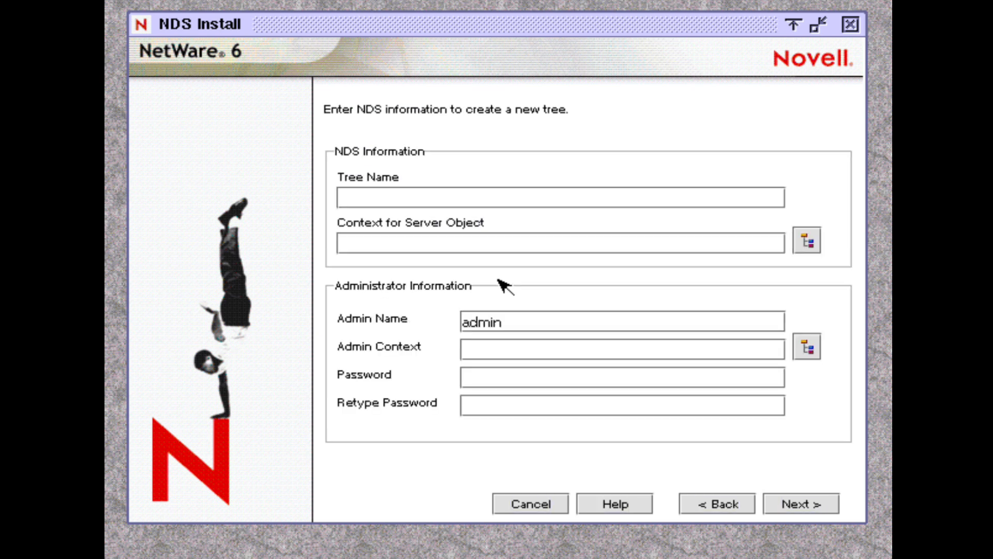
Name the NDS tree HOMELAB and enter the administrator password in both password fields
text(Homelab)
key(Tab)
key(Tab)
key(Tab)
key(Tab)
key(Tab)
key(Tab)
text(*)
key(Tab)
text(*)
key(Tab)
key(Tab)
key(Return)
key(Return)
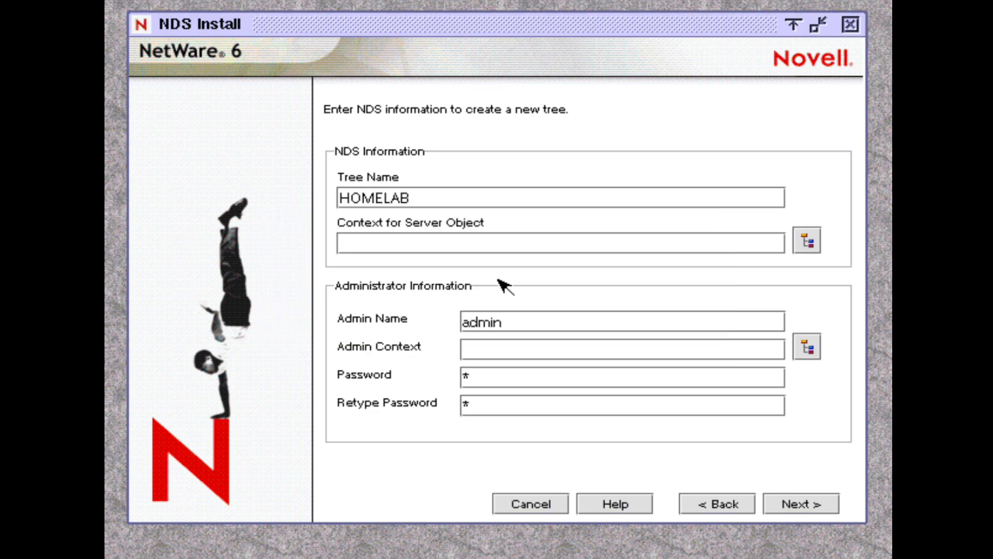
Browse for the server object's context and add an Organization named container under the HOMELAB tree
key(Tab)
key(Return)
key(Tab)
key(Tab)
key(space)
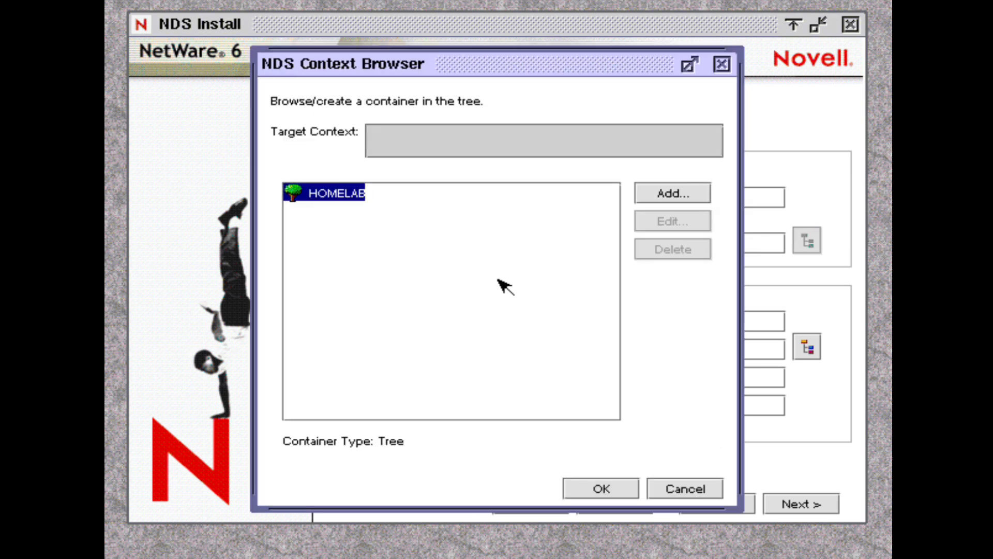
key(Tab)
key(space)
text(container)
key(Tab)
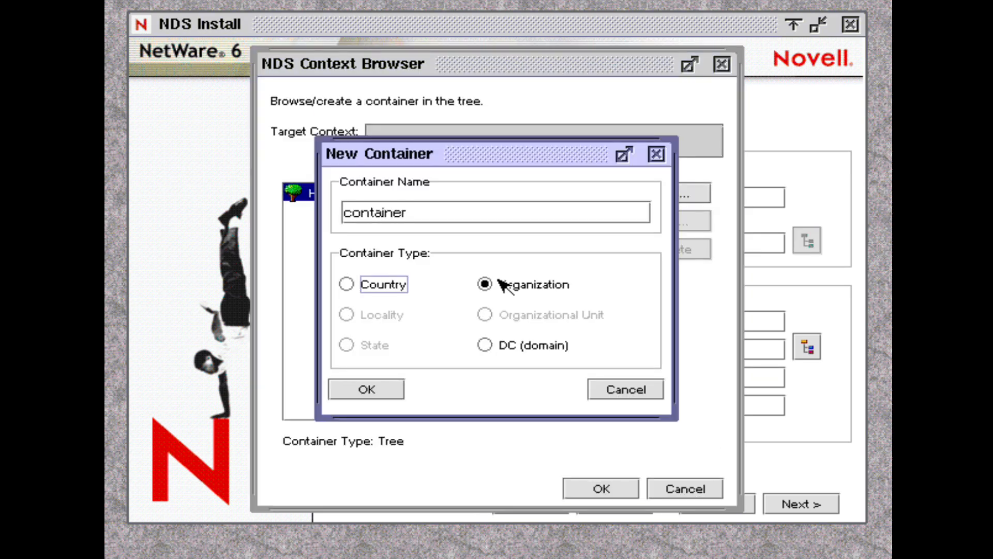
key(Tab)
key(Tab)
key(Tab)
key(space)
Use the new container organization as the server and admin context and install NDS
key(Tab)
key(Tab)
key(Tab)
key(Tab)
key(space)
key(Tab)
key(Tab)
key(Tab)
key(Tab)
key(Tab)
key(Tab)
key(Tab)
key(Tab)
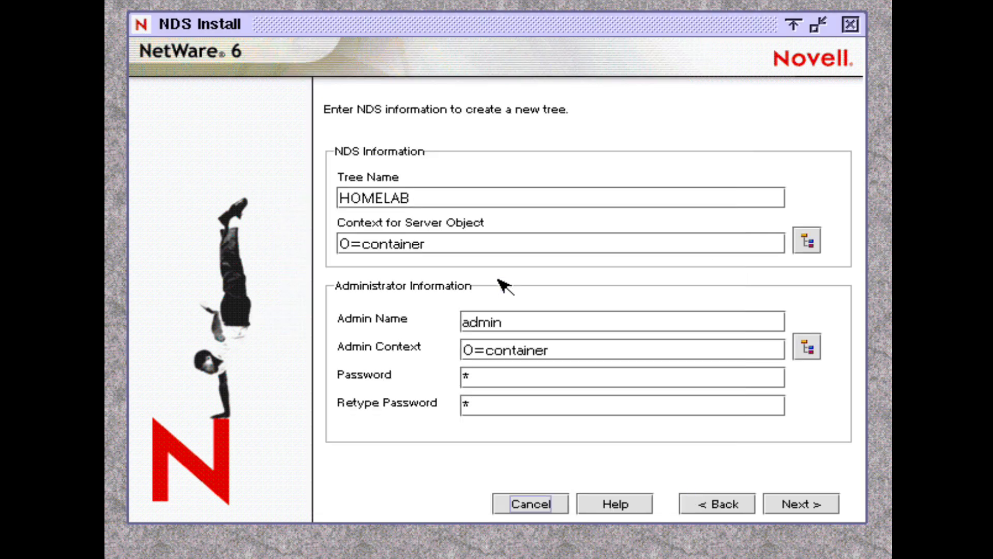
key(space)
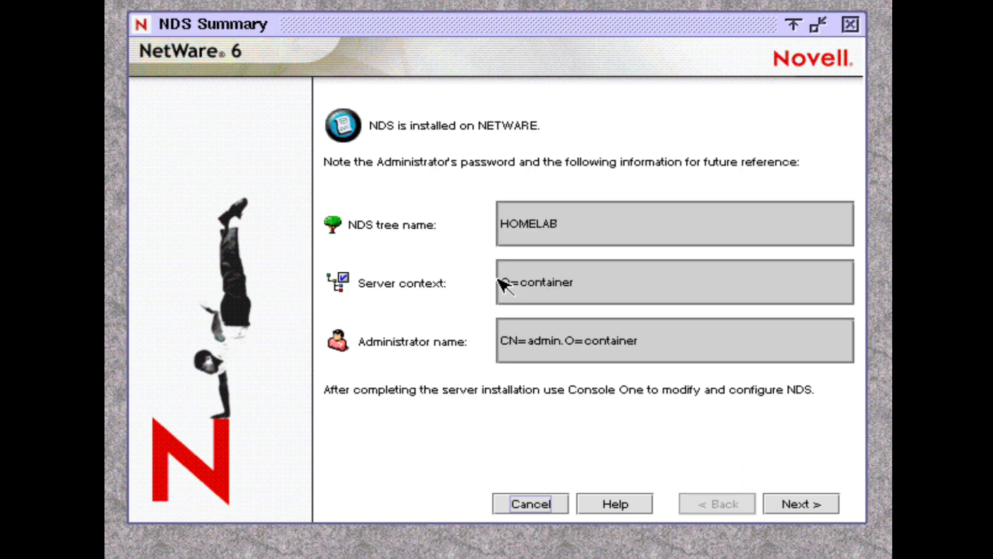
Continue past the NDS summary and accept the listed NetWare 6 MLA/CLA unlimited server license
key(Tab)
key(Tab)
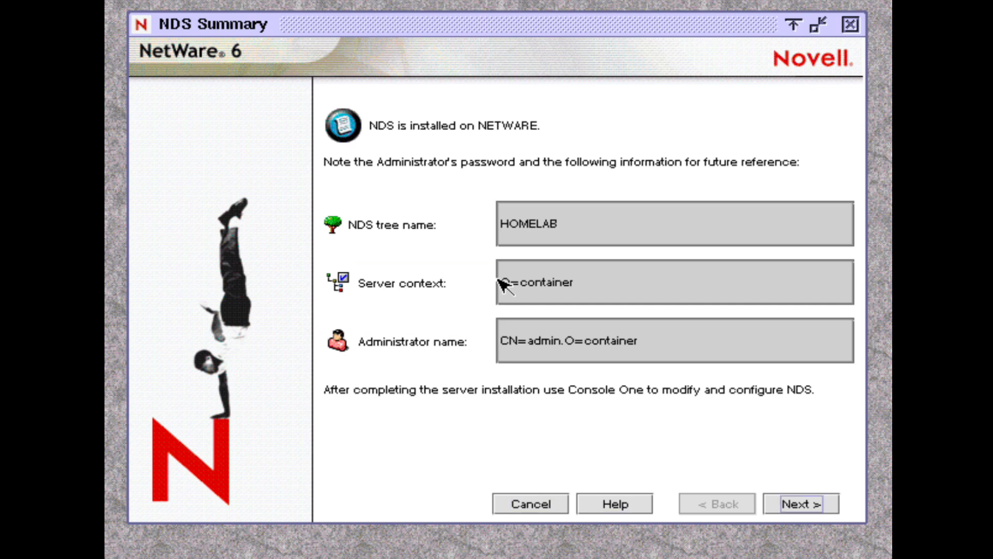
key(Return)
key(Tab)
key(Tab)
key(Tab)
key(Tab)
key(Tab)
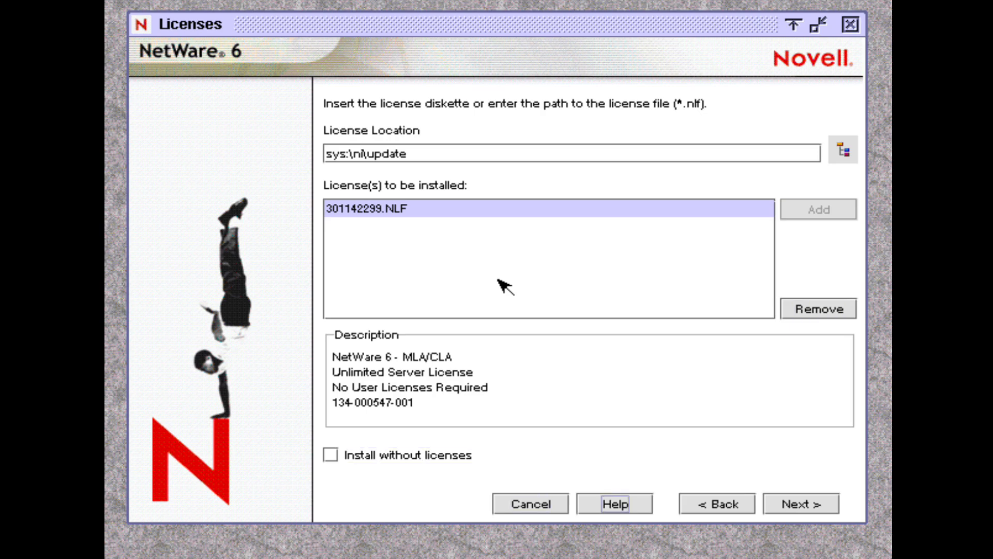
key(Tab)
key(Tab)
key(Tab)
key(Return)
Proceed to the summary of products to be installed
key(Tab)
key(Tab)
key(Tab)
key(Tab)
key(Tab)
key(Tab)
key(Return)
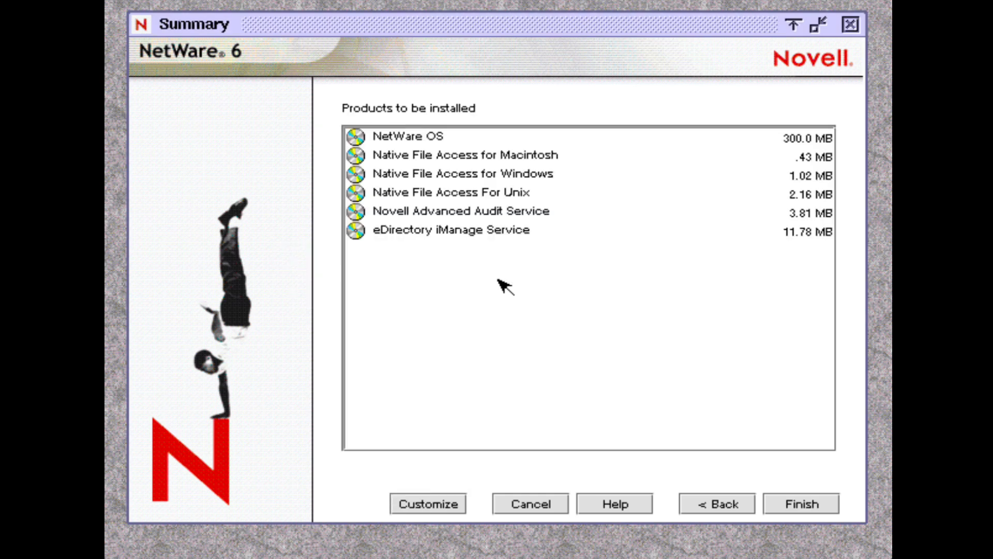
Install the listed products and finish the NetWare 6 server installation
key(Tab)
key(Tab)
key(Tab)
key(Tab)
key(Tab)
key(Return)
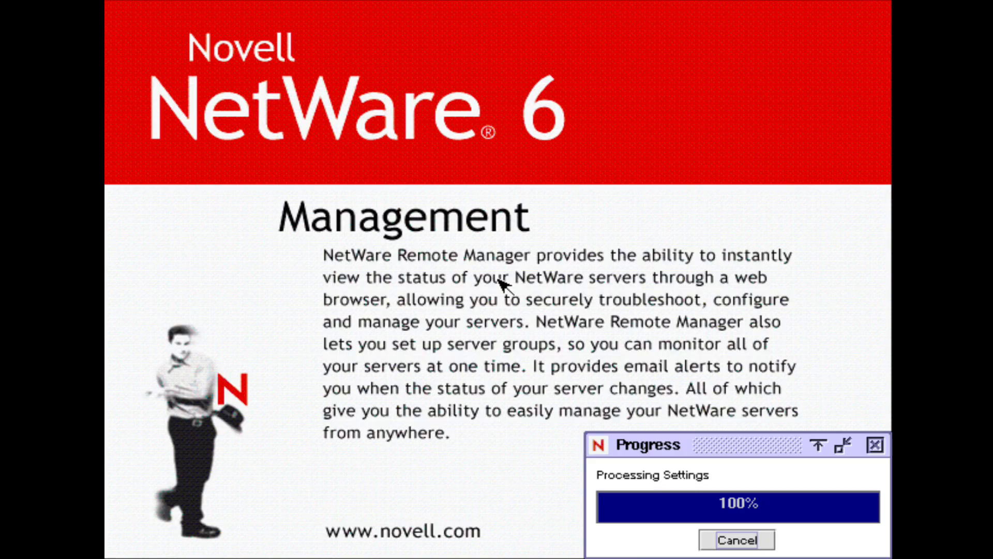
key(Return)
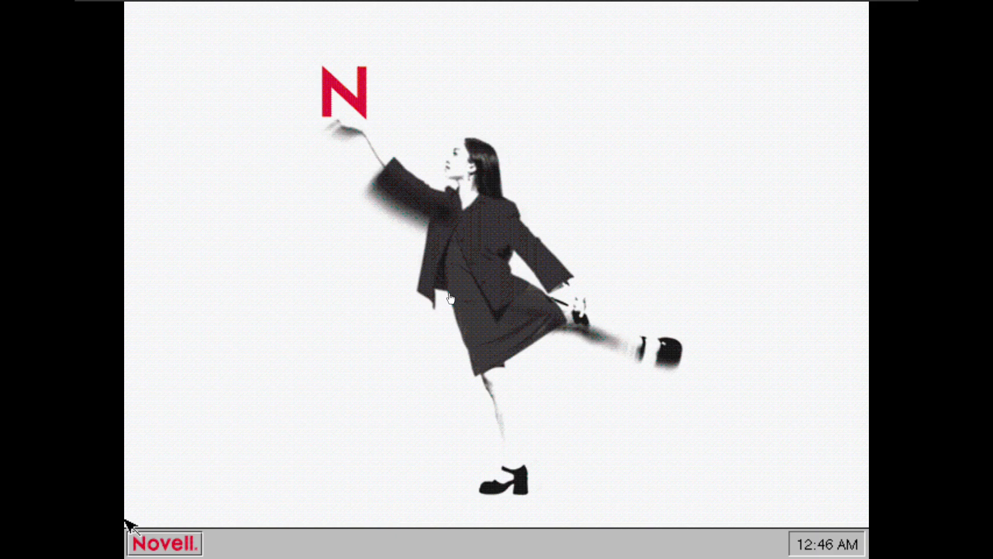
Examine the Settings and Utilities programs offered on the Novell server desktop
click(179, 553)
key(Up)
key(Up)
key(Up)
key(Up)
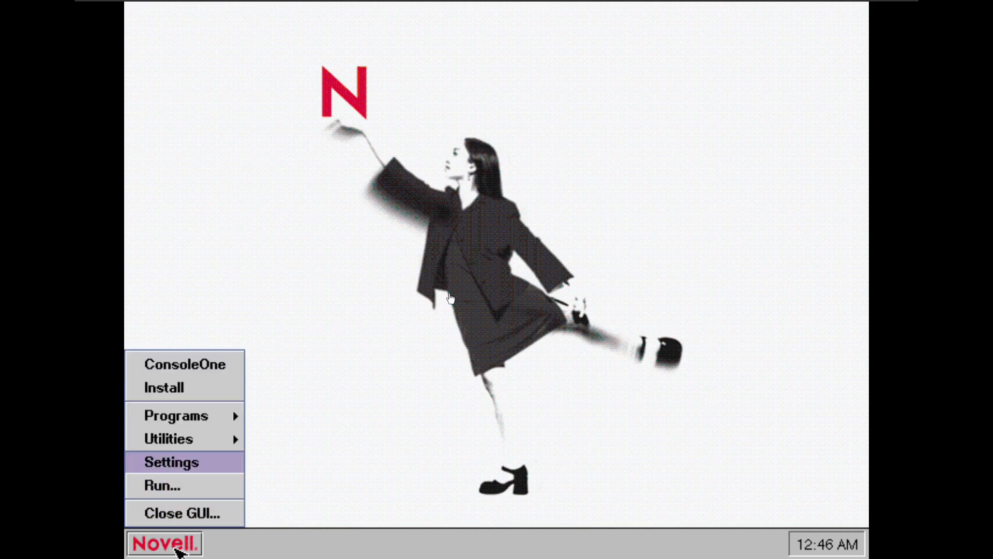
key(Down)
key(Right)
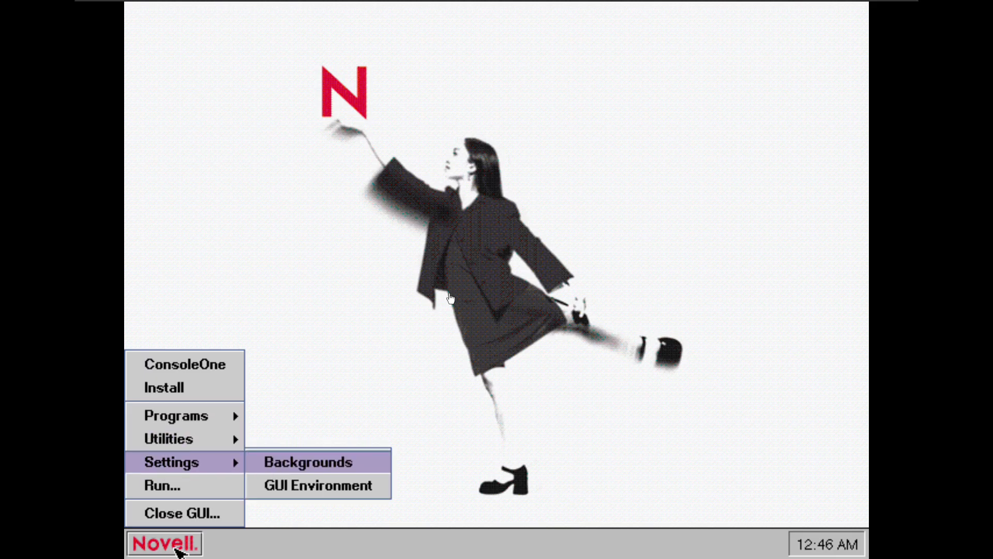
key(Left)
key(Up)
key(Right)
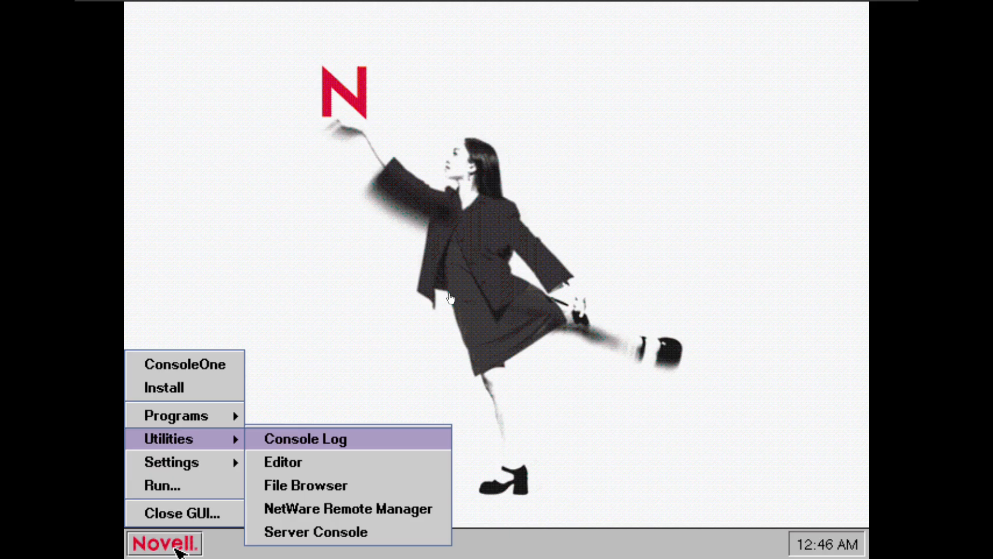
Launch ConsoleOne and choose to continue despite the 640 x 480 screen resolution
key(Left)
key(Up)
key(Up)
key(Up)
key(Up)
key(Down)
key(Return)
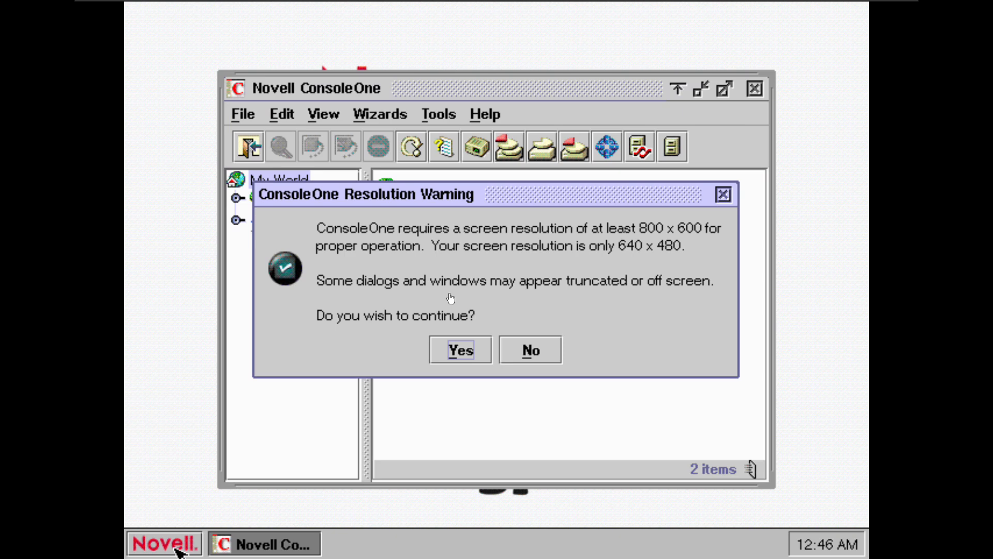
key(Tab)
key(Tab)
key(Return)
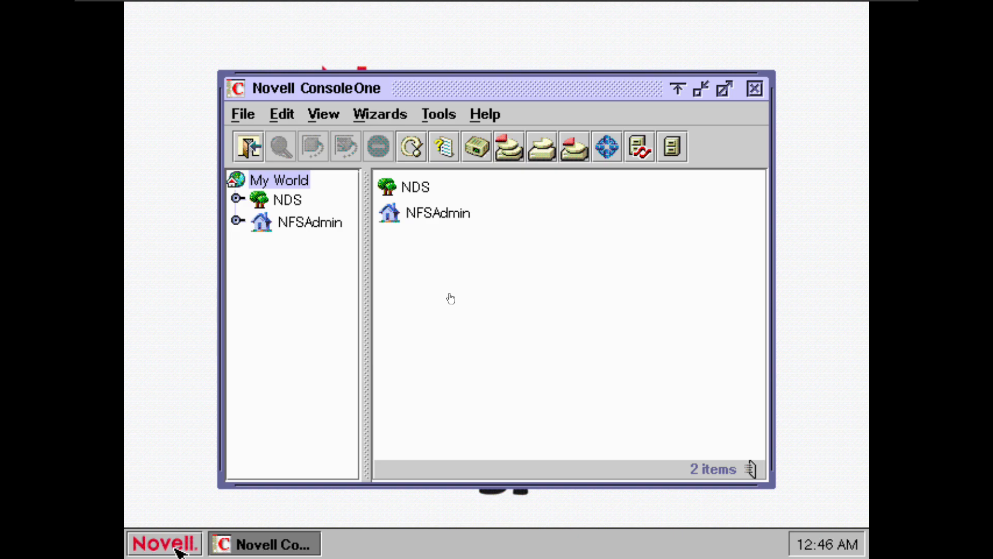
Open the File Browser utility and select the A:\ volume in the NETWARE server's volume list
click(167, 550)
key(Down)
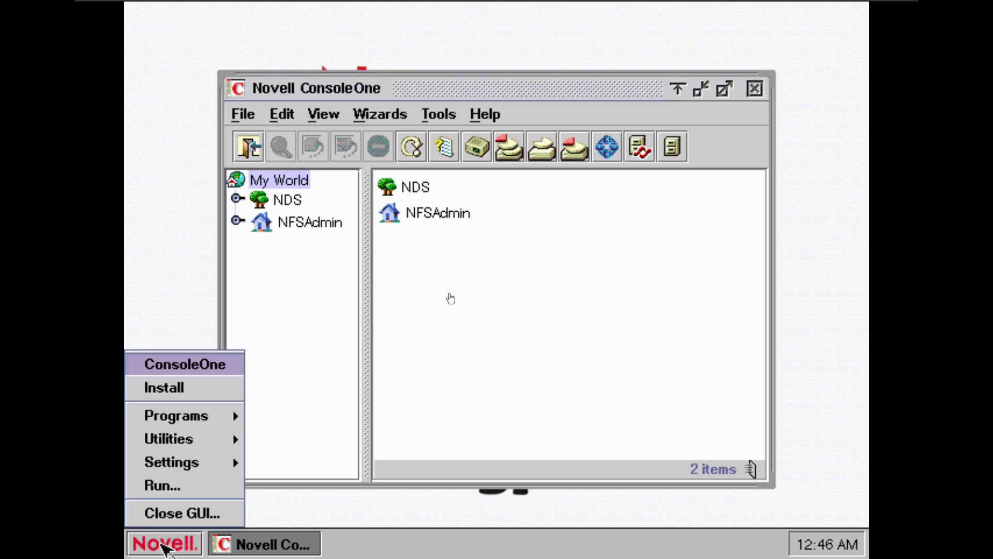
key(Down)
key(Down)
key(Right)
key(Left)
key(Down)
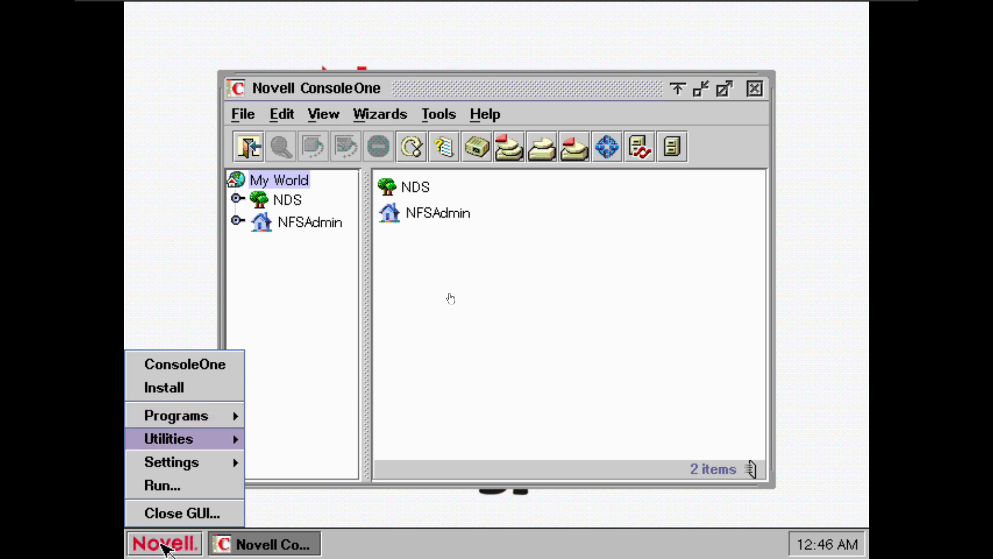
key(Right)
key(Down)
key(Down)
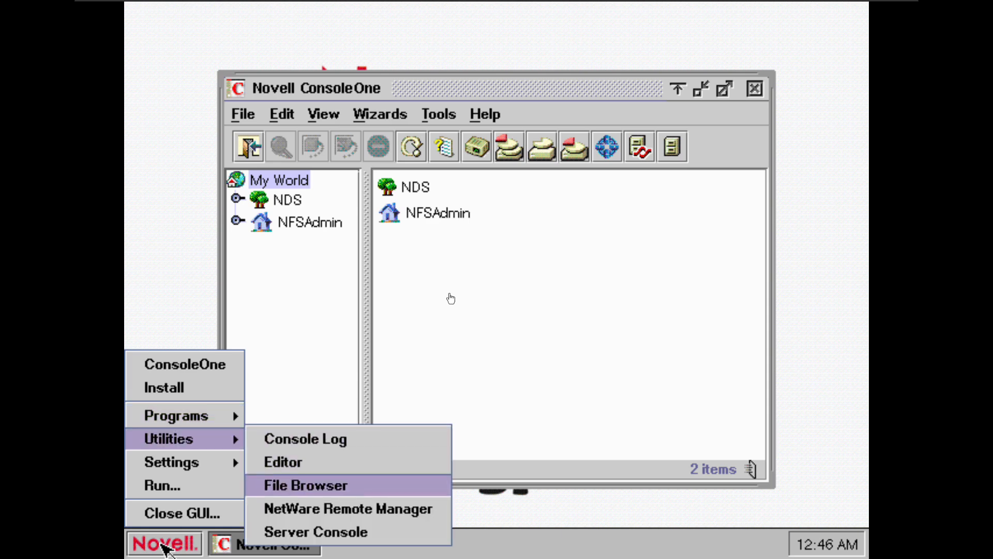
key(Return)
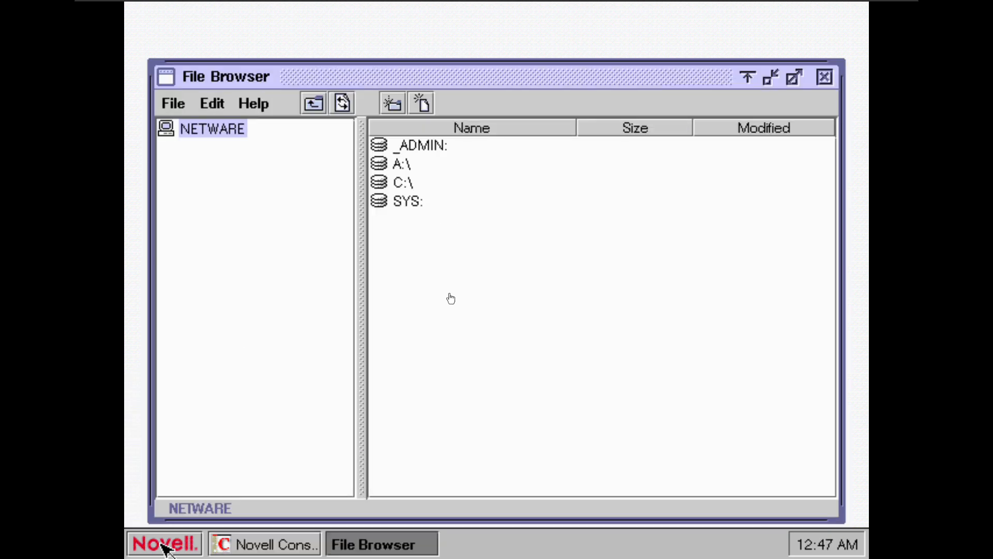
key(Tab)
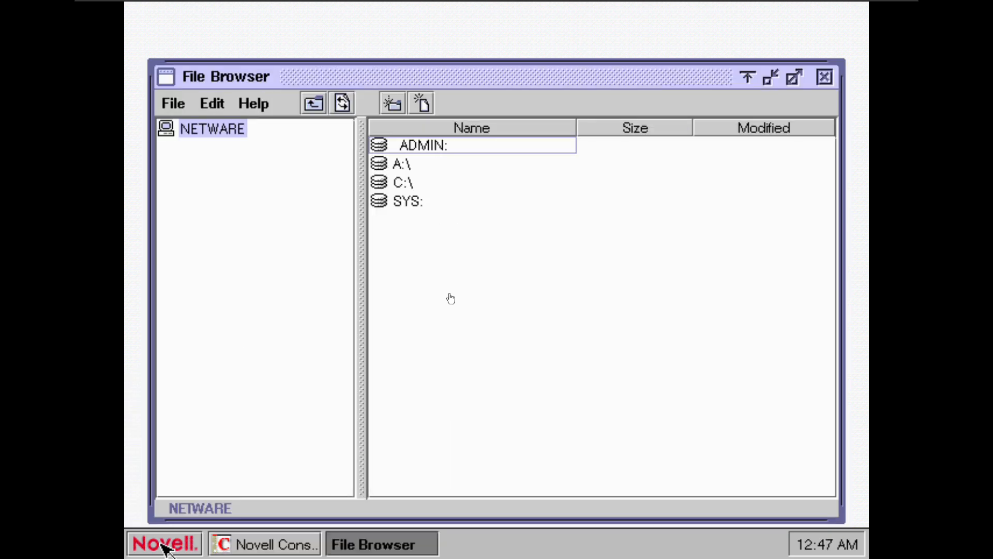
key(Down)
Examine the Settings, Programs and Utilities entries offered on the Novell server desktop
click(165, 549)
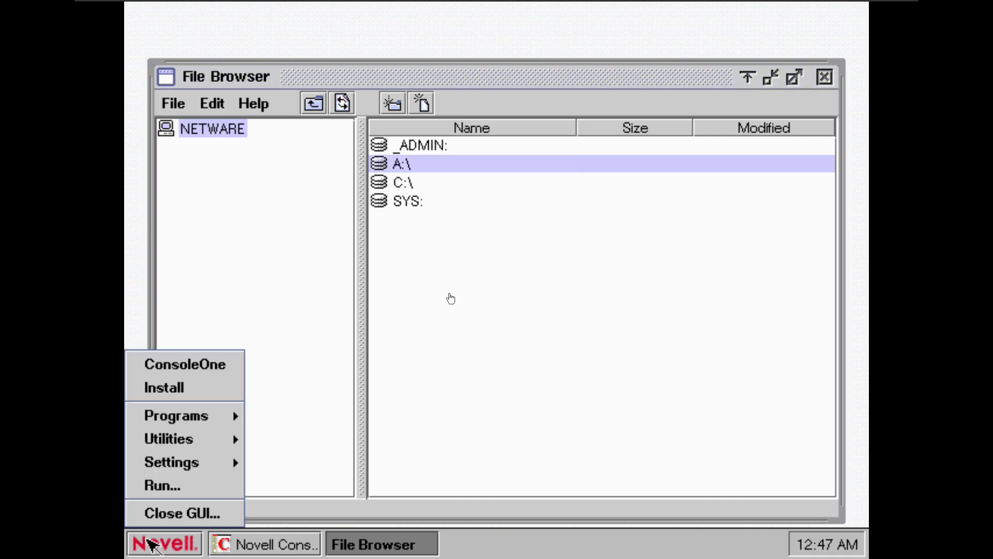
key(Down)
key(Up)
key(Up)
key(Up)
key(Up)
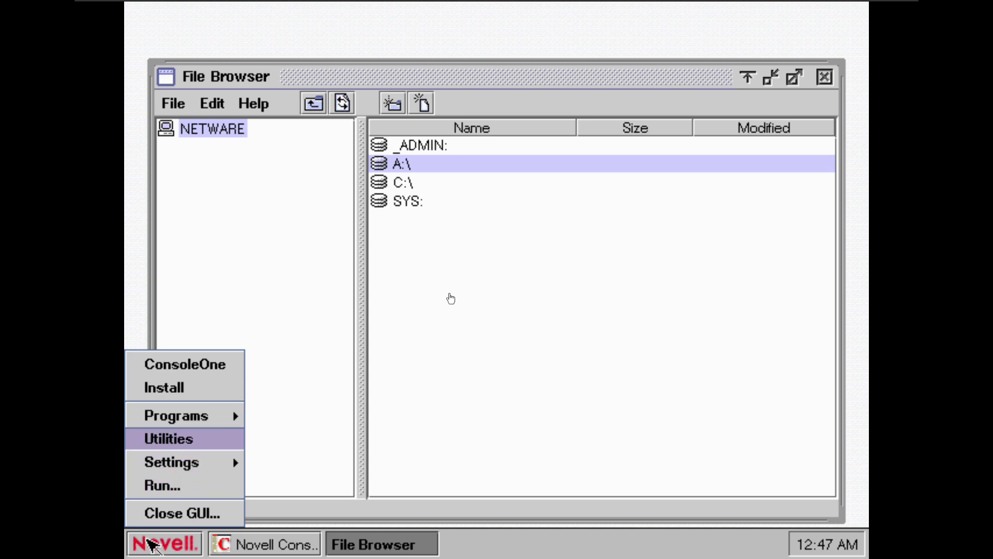
key(Down)
key(Right)
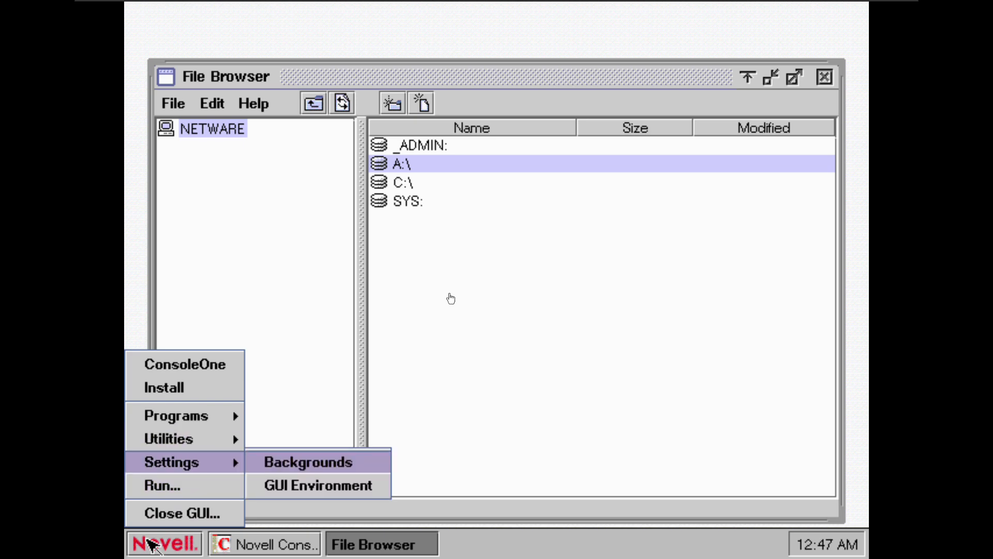
key(Left)
key(Down)
key(Down)
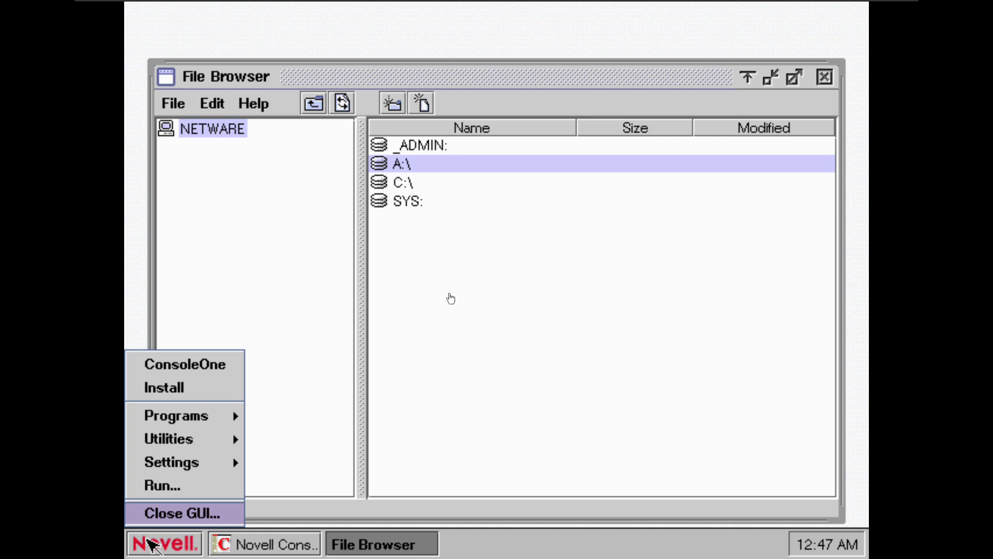
key(Up)
key(Up)
key(Down)
key(Up)
key(Up)
key(Right)
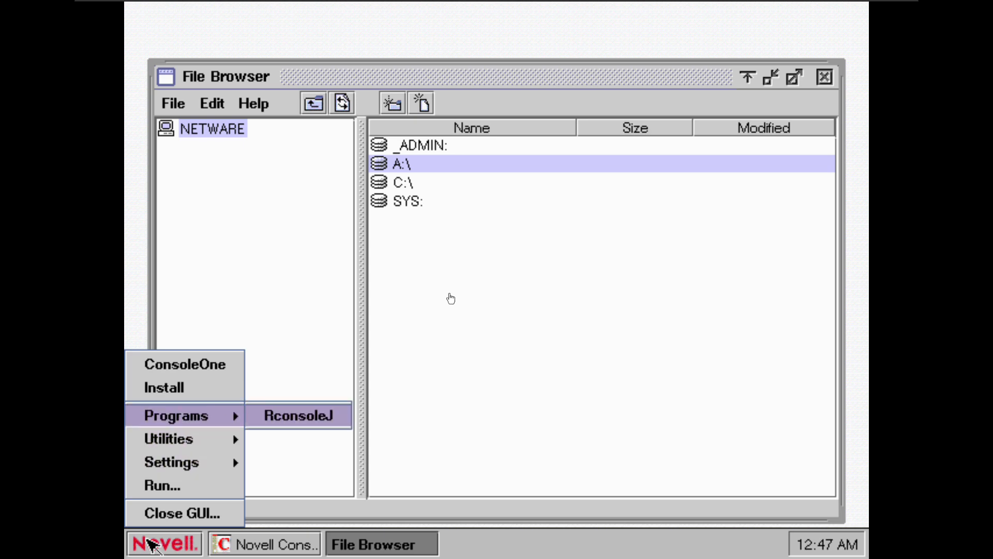
key(Left)
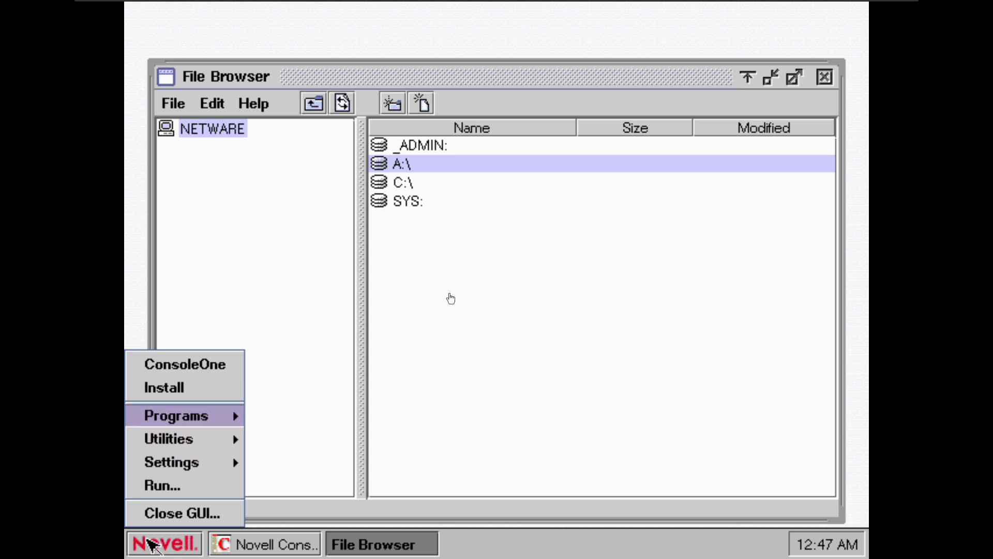
key(Down)
key(Right)
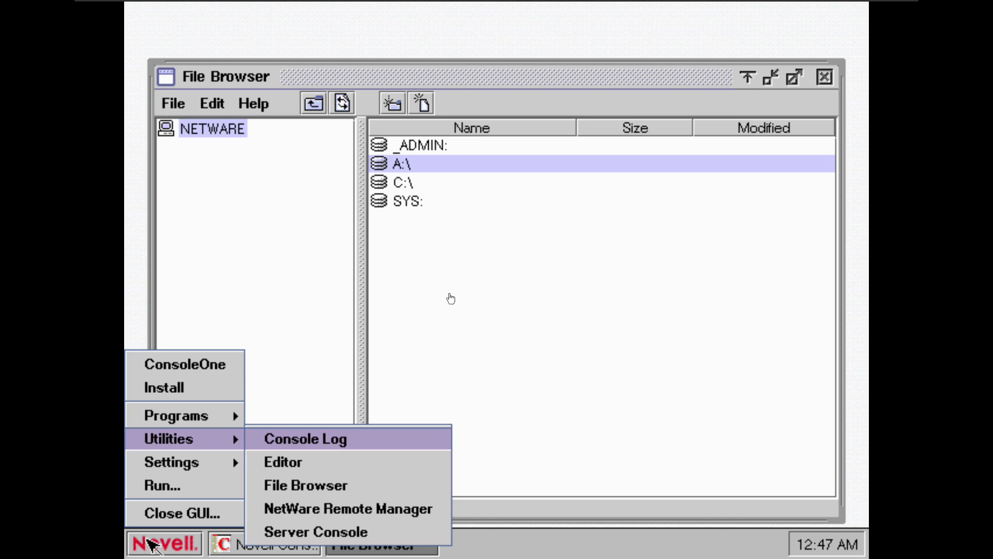
key(Down)
key(Down)
key(Down)
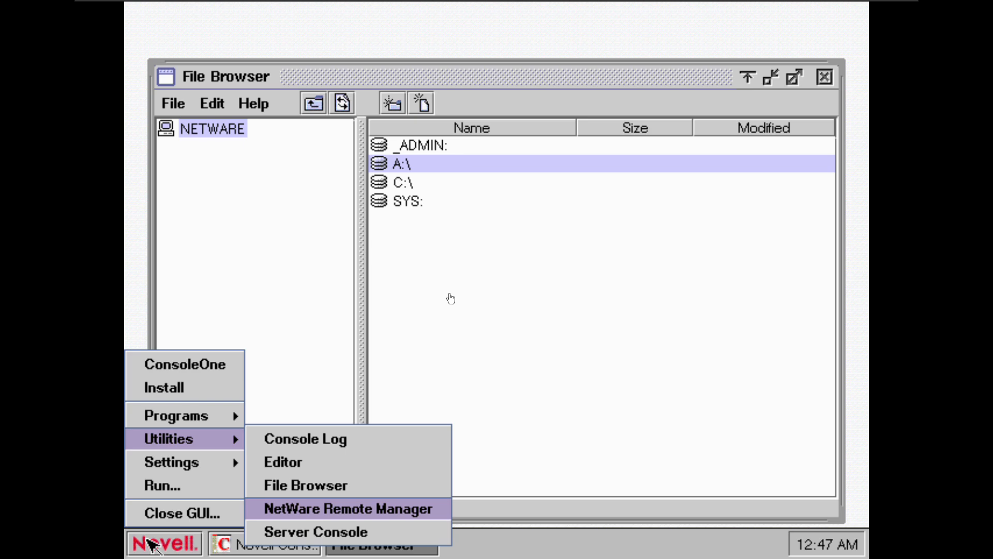
Close the server's graphical interface, confirm, and return to the NETWARE console prompt
key(Left)
key(Down)
key(Down)
key(Down)
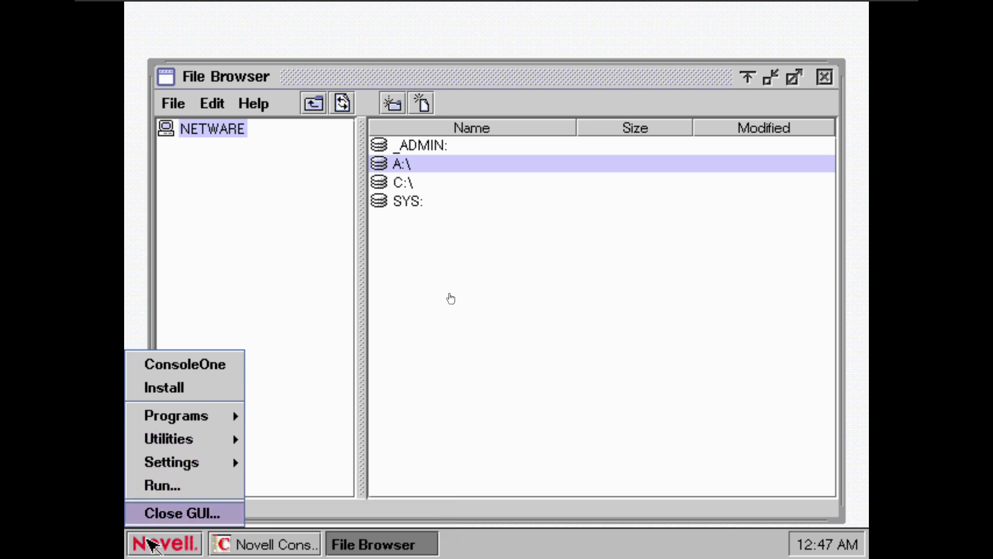
key(Return)
key(Return)
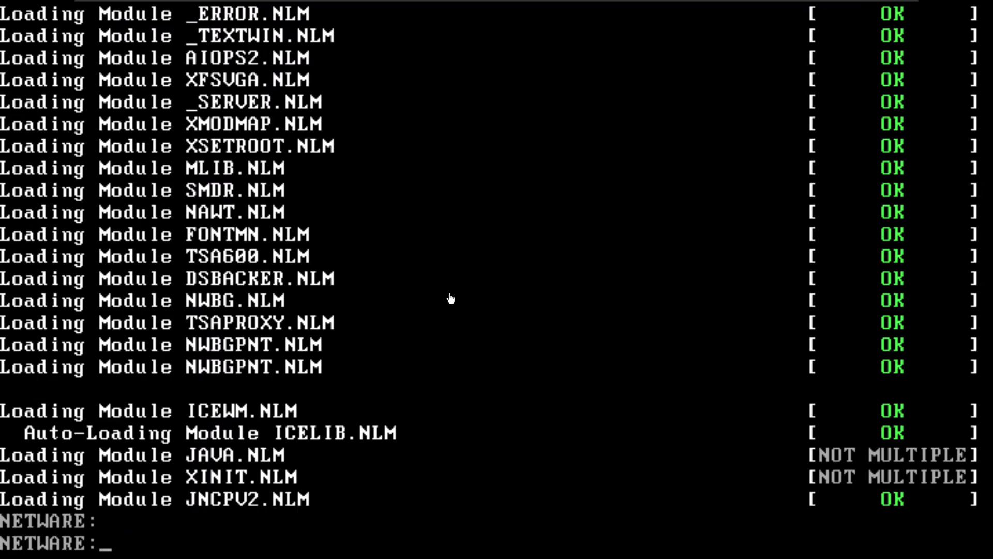
Try the shutdown command at the console prompt and query the server's release with the version command
text(shutdown)
key(Return)
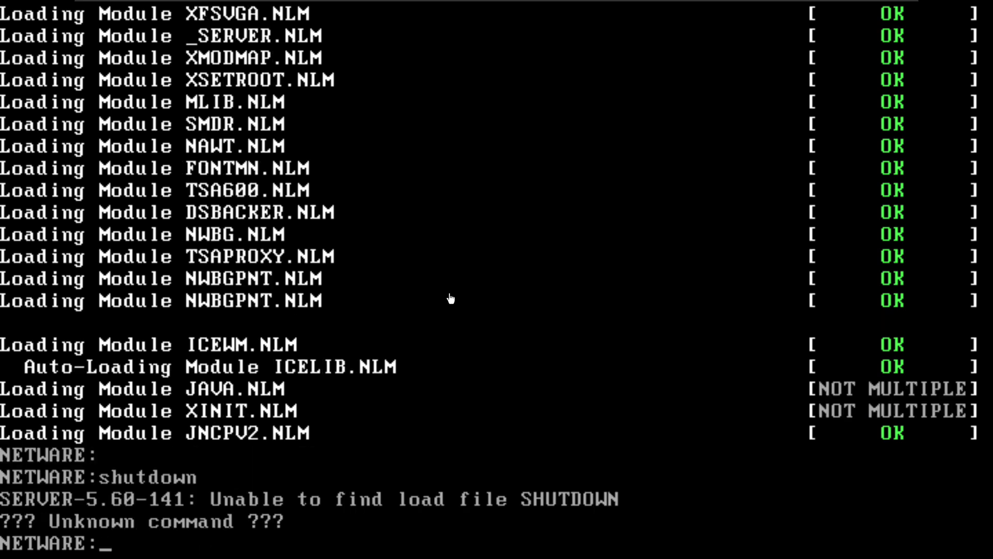
text(version)
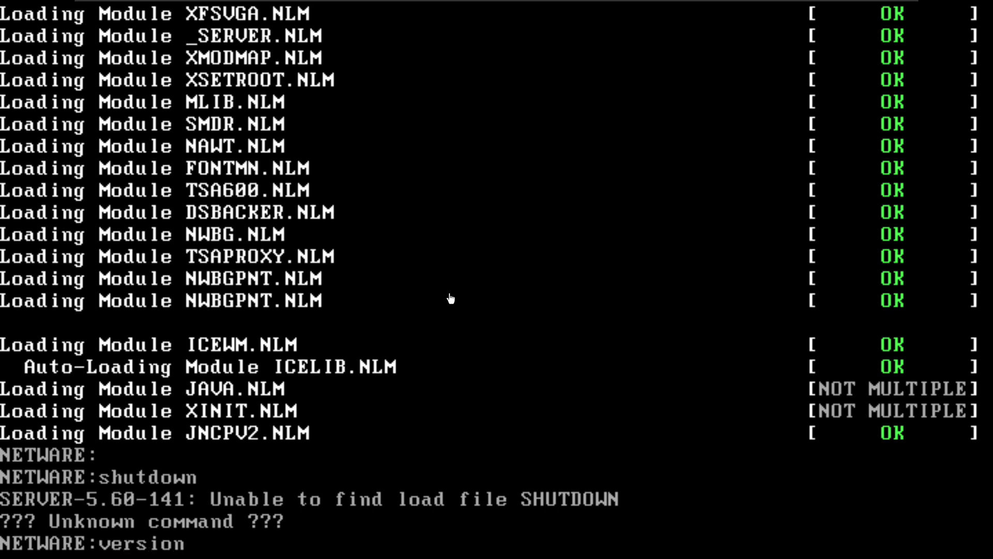
key(Return)
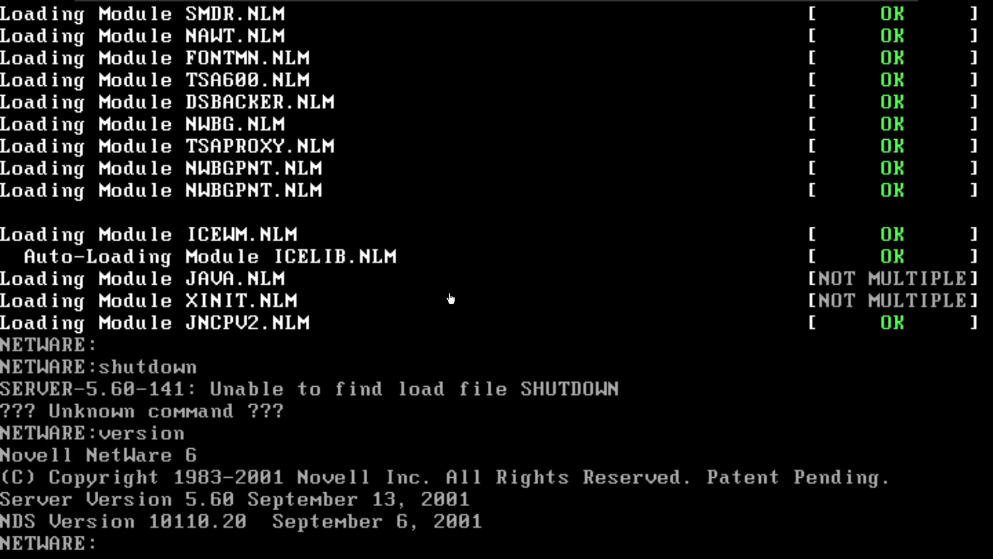
Shut down the NetWare server from the console with the down command
key(Return)
key(Return)
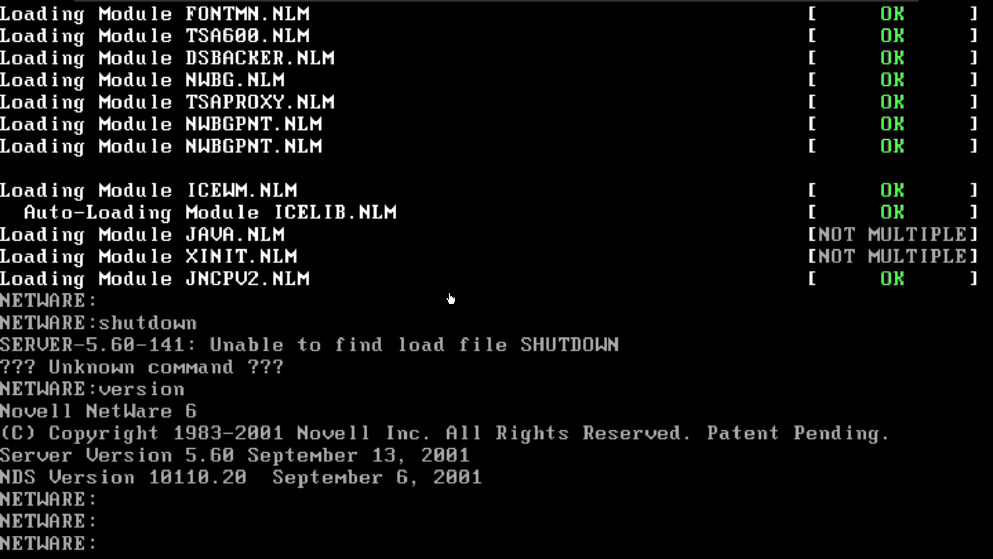
text(down)
key(Return)
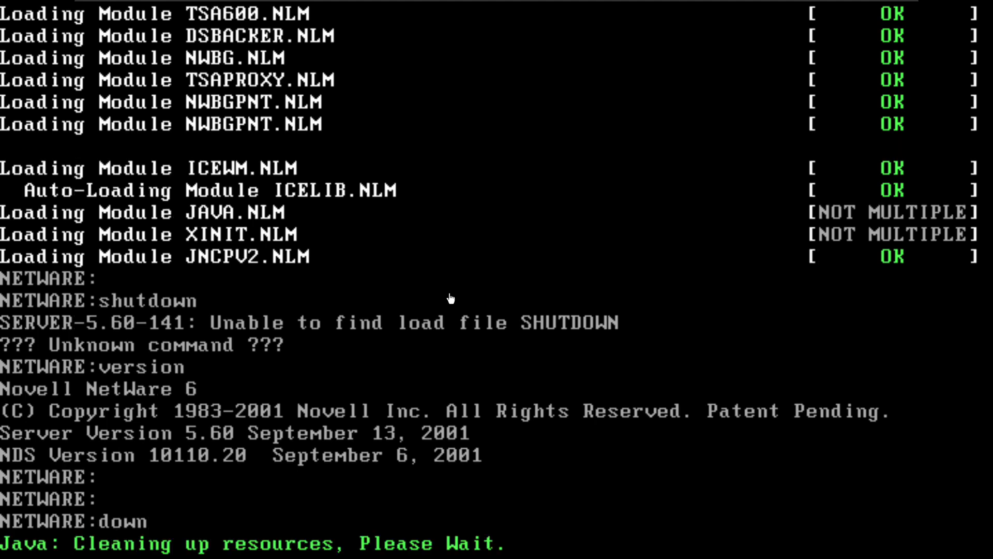